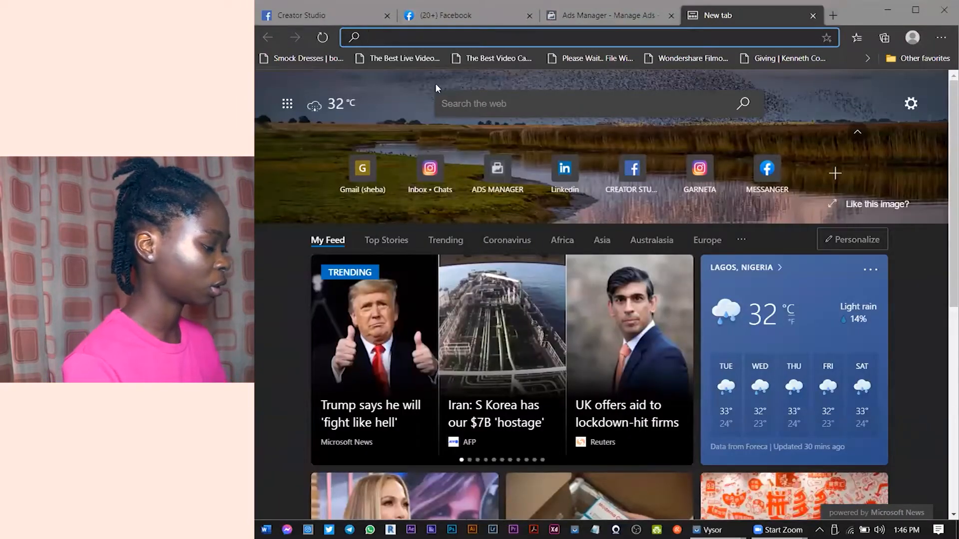
- Search the web for "facebook creator studio" and open the Facebook Creator Studio site
type("FACEB")
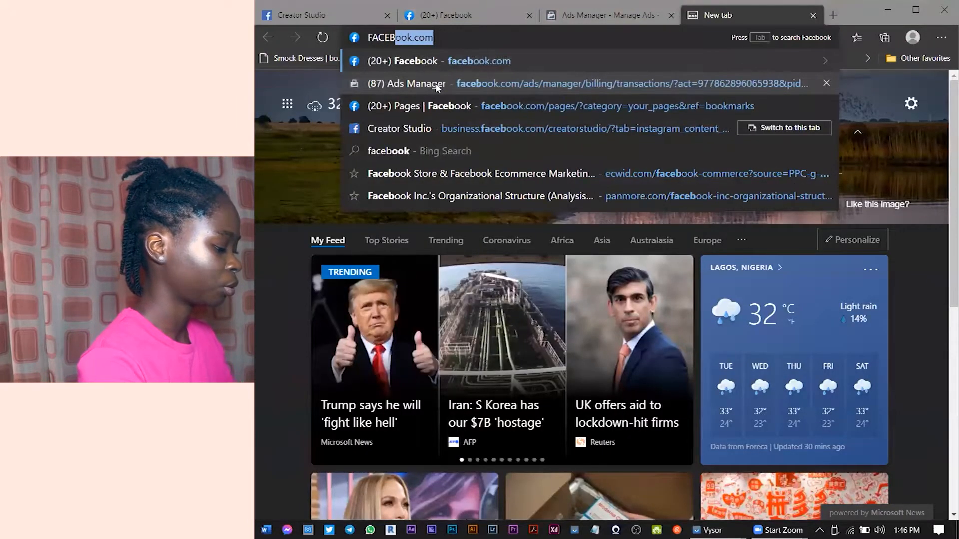
type("OOK CRE")
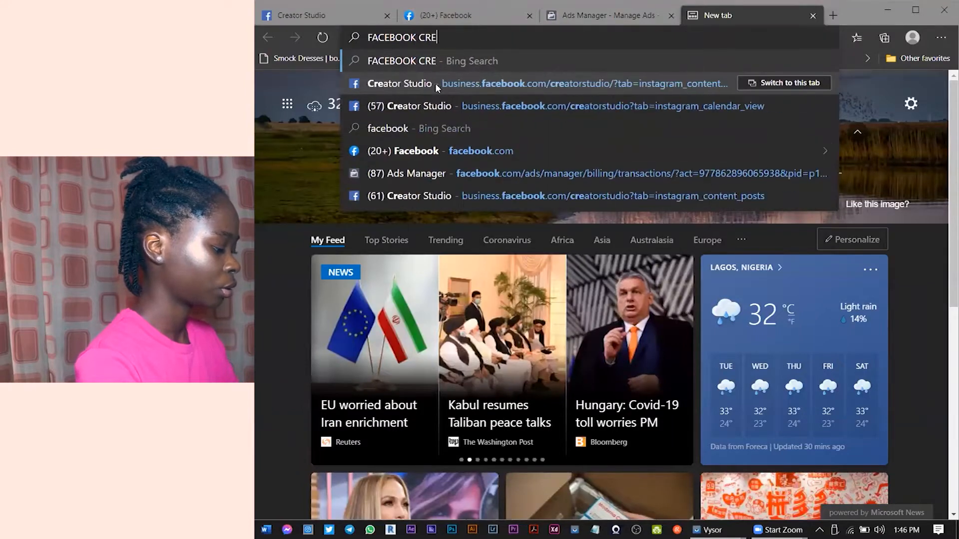
type("ATOR STUDIO")
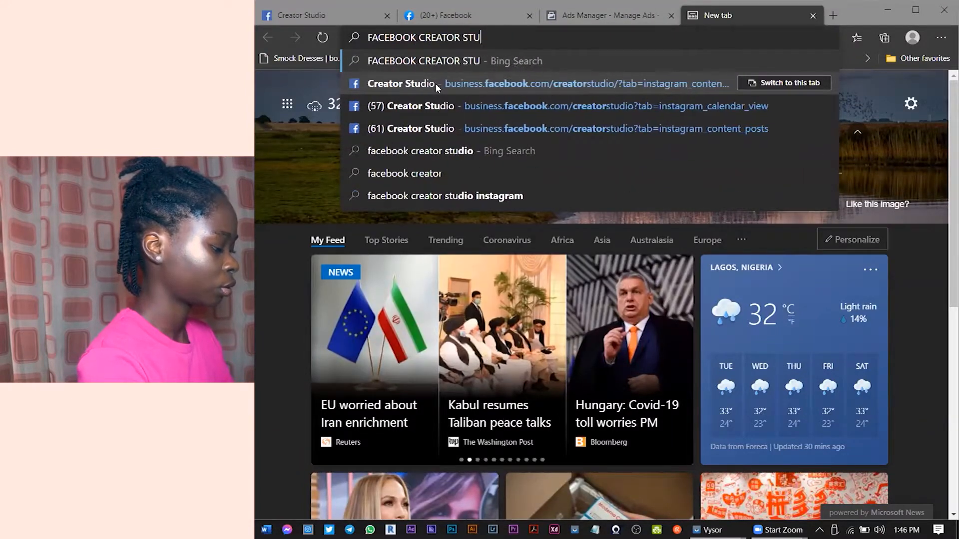
key("Return")
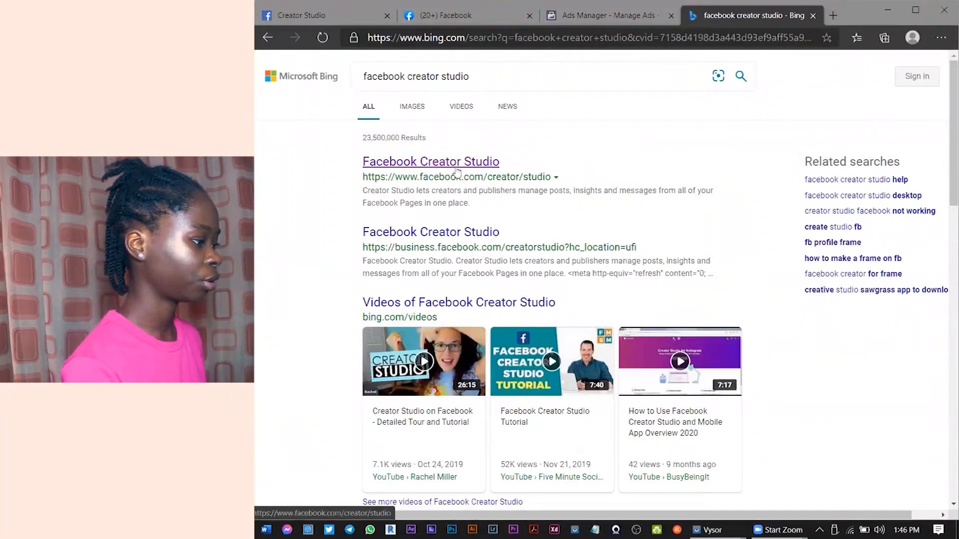
left_click(452, 161)
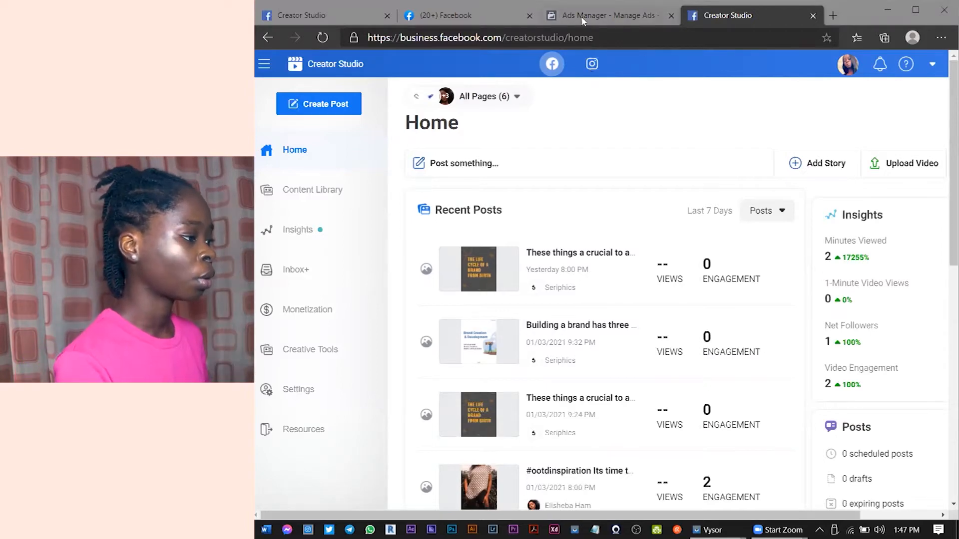
- Switch to the Instagram content library and look over the connected profiles and the available post types
left_click(591, 64)
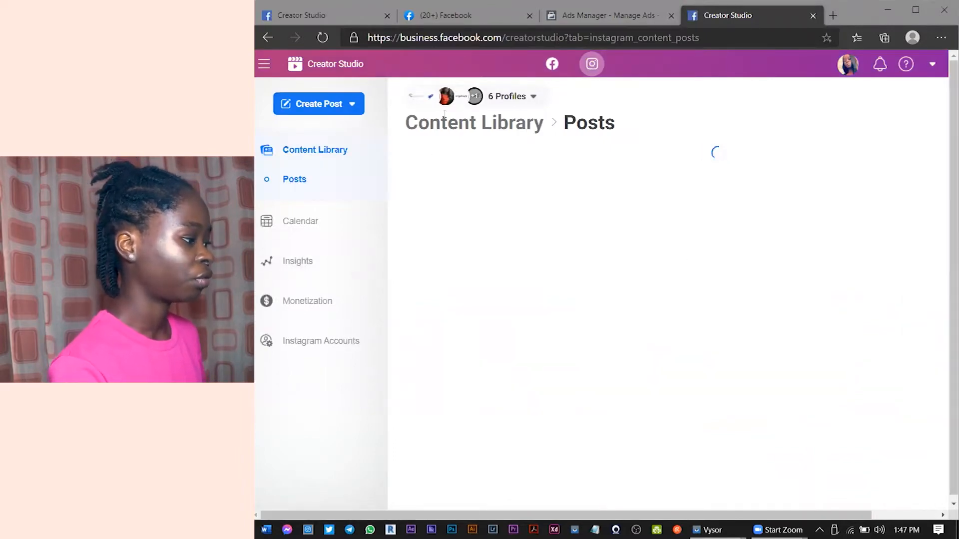
left_click(463, 99)
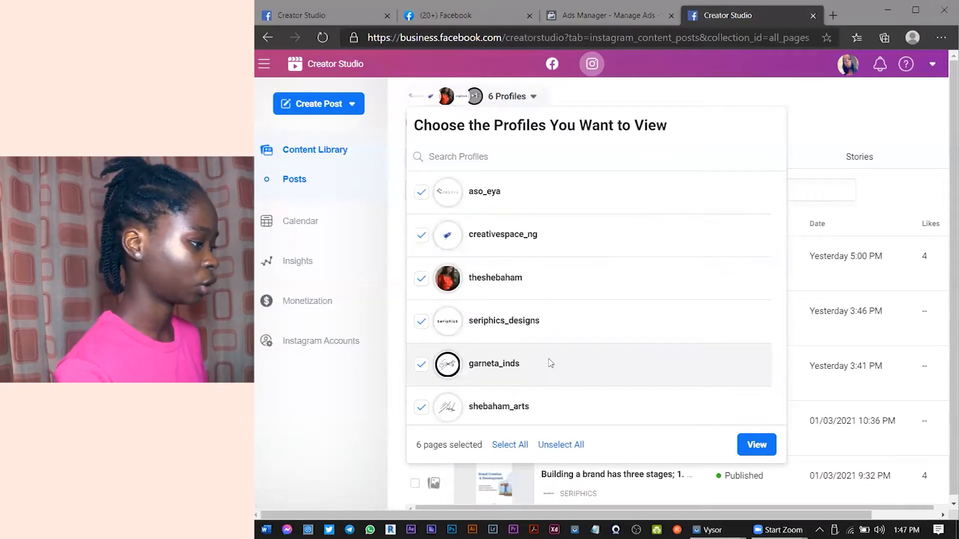
left_click(856, 115)
left_click(322, 104)
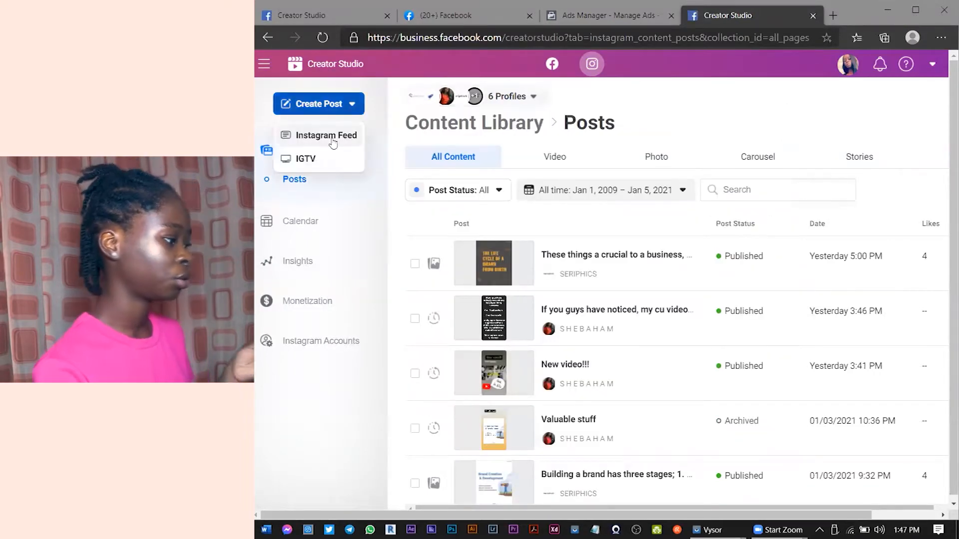
left_click(650, 123)
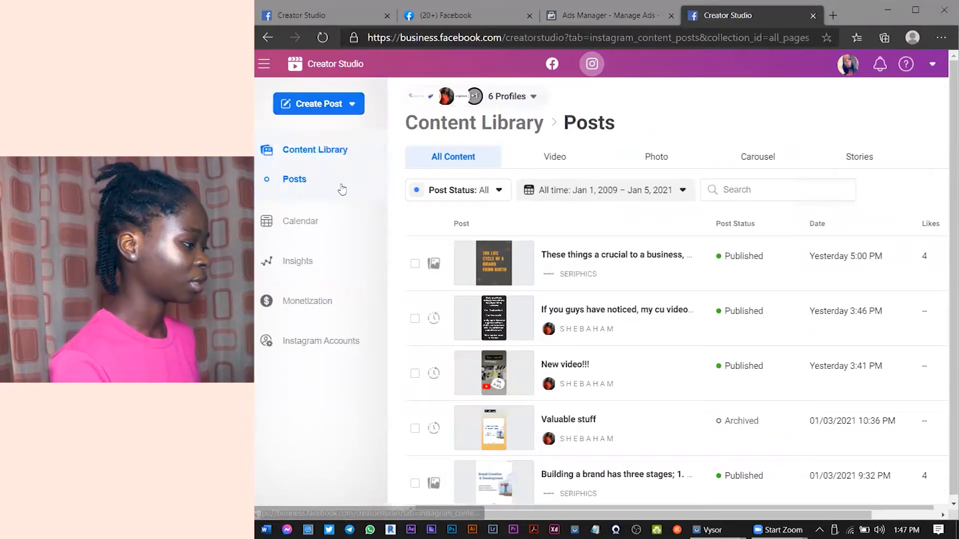
- Open the Instagram calendar and look through the January 2021 month view of posts
left_click(303, 231)
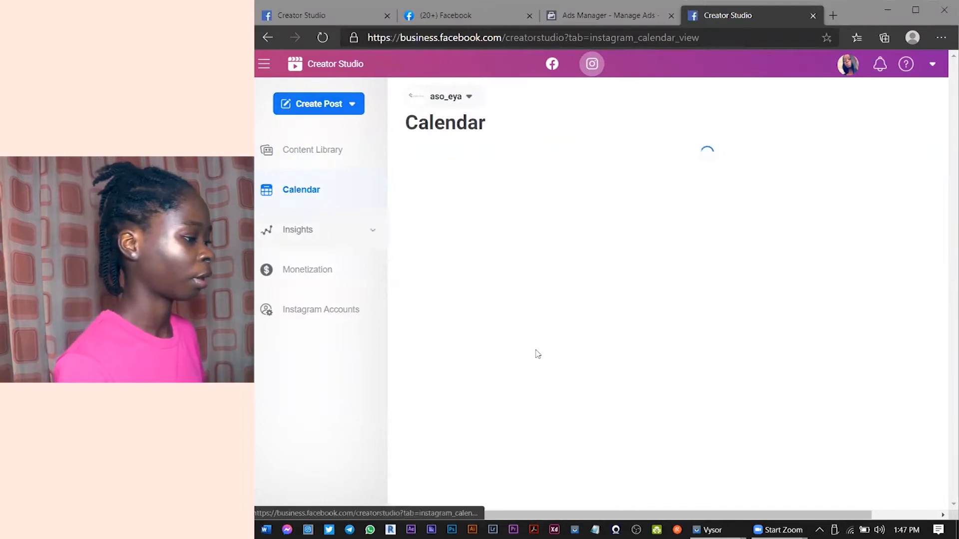
scroll(662, 356, "down", 3)
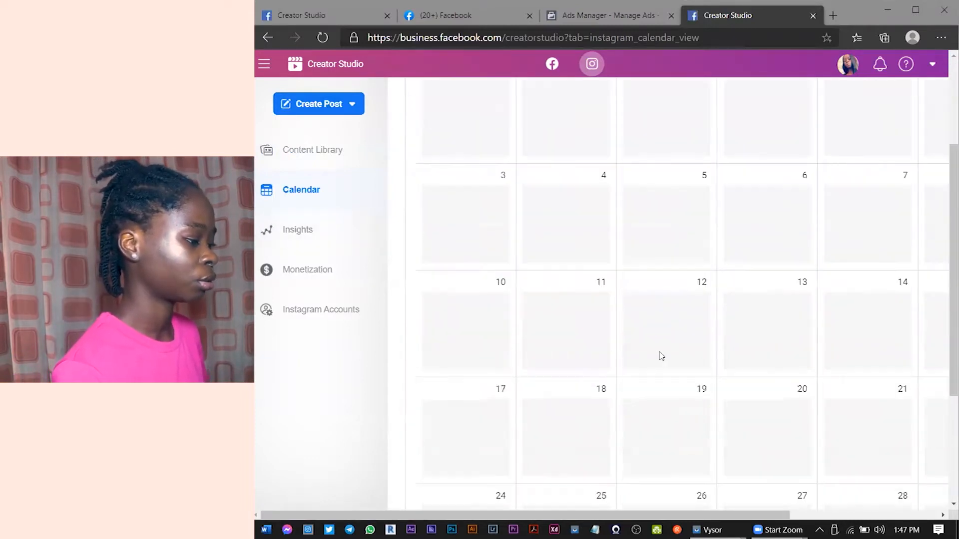
scroll(662, 356, "up", 4)
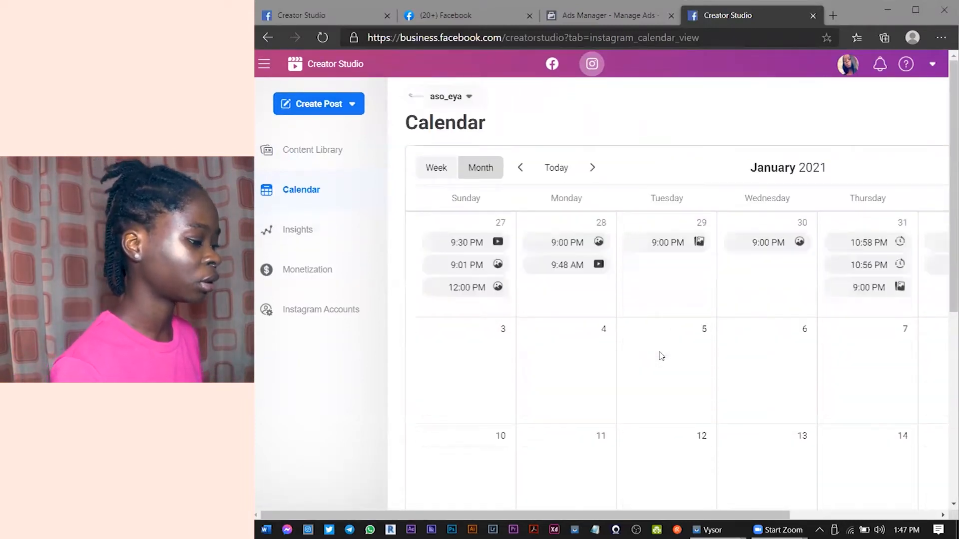
scroll(662, 356, "down", 1)
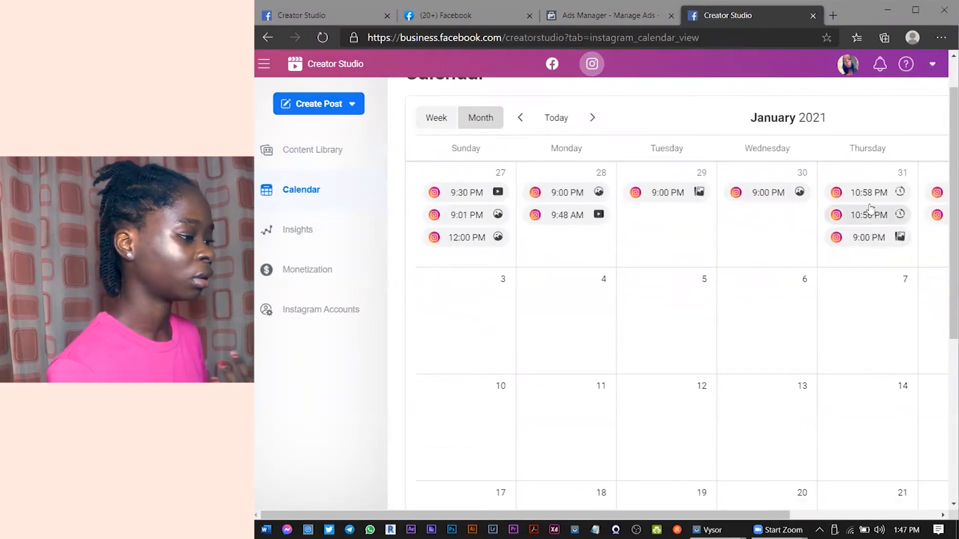
scroll(718, 304, "up", 1)
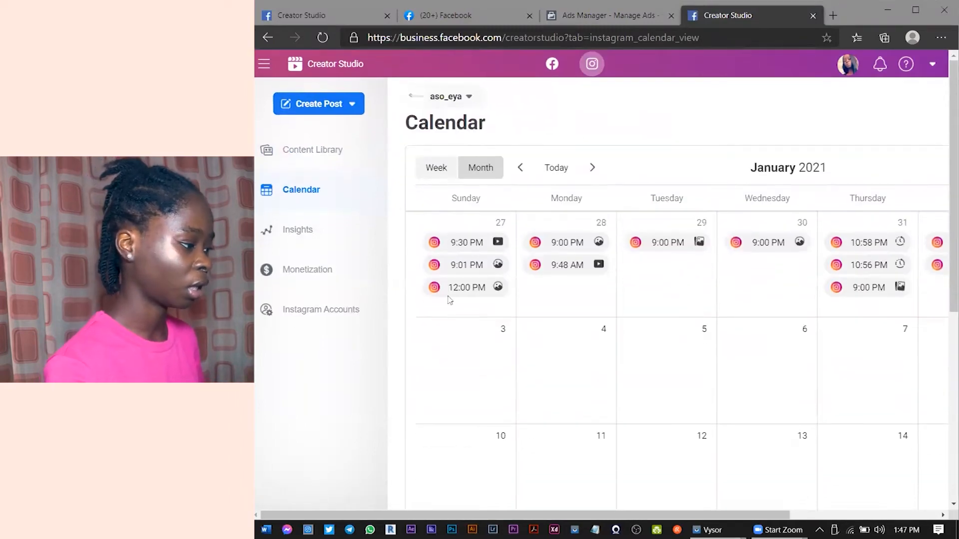
- Open the Instagram activity insights and look through the account's interactions
left_click(344, 241)
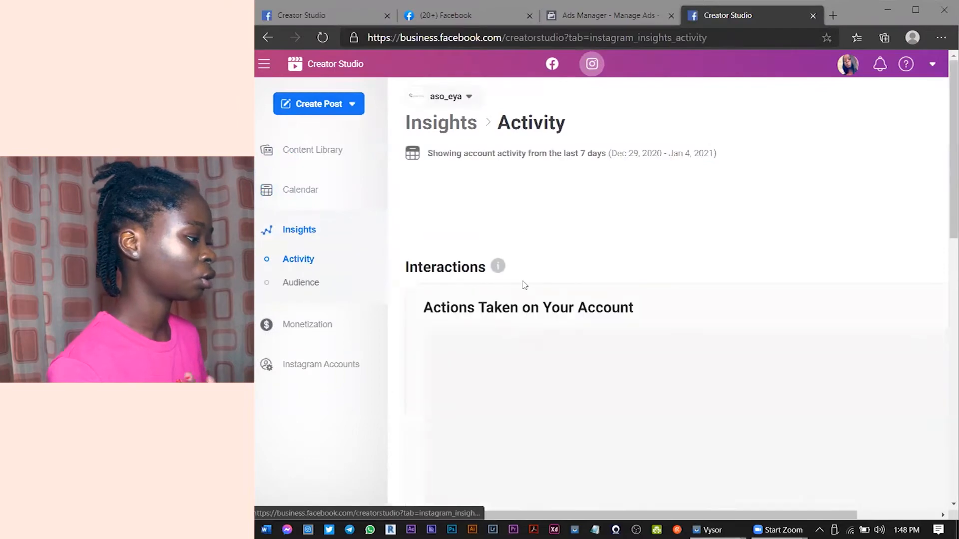
scroll(536, 336, "down", 6)
scroll(536, 338, "up", 3)
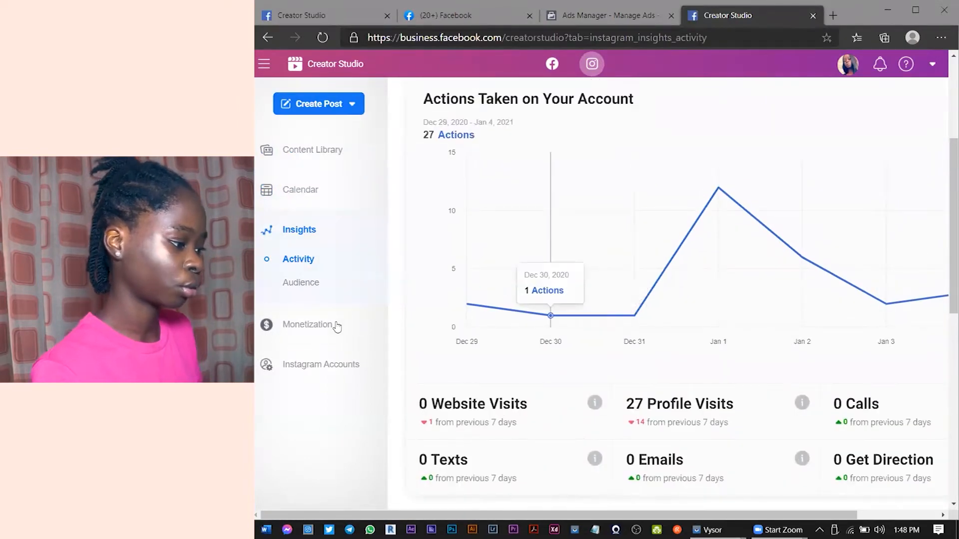
- View the Brand Collabs Manager monetization page and the list of connected Instagram accounts
left_click(314, 326)
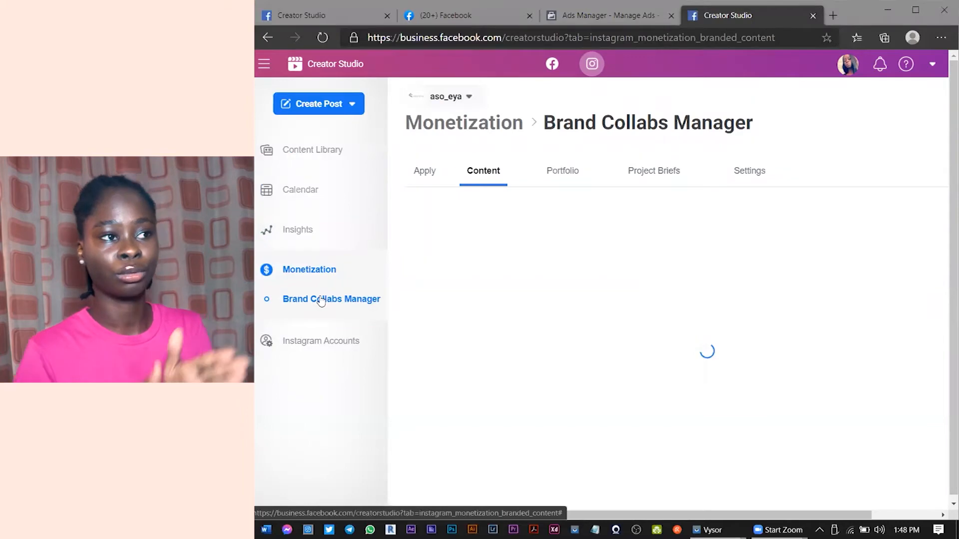
left_click(313, 344)
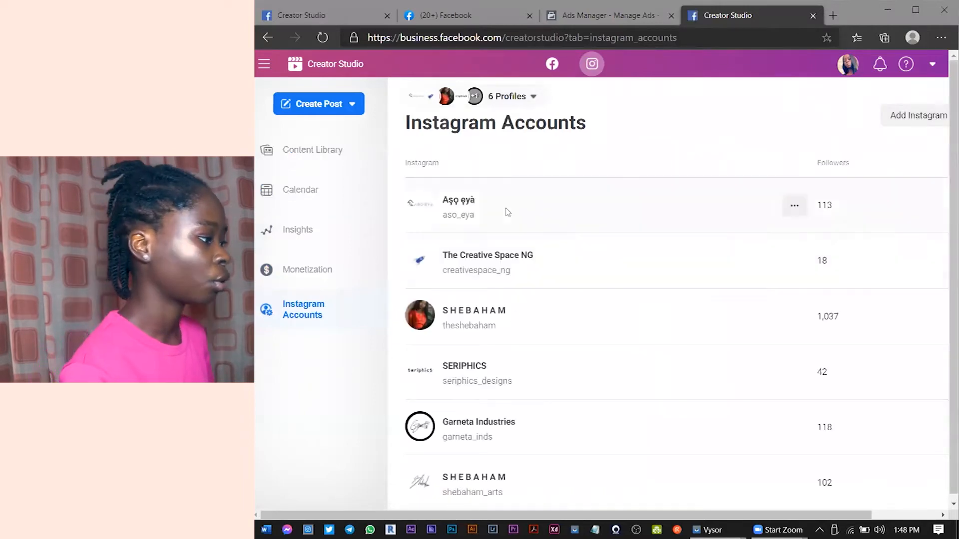
scroll(504, 319, "down", 1)
scroll(504, 320, "up", 1)
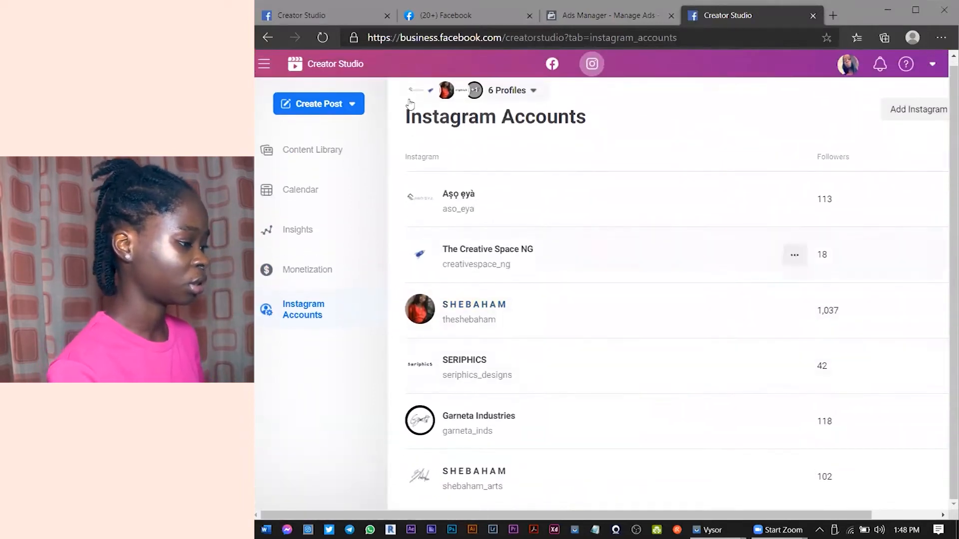
- Switch to Facebook and look through the list of pages being managed
left_click(433, 19)
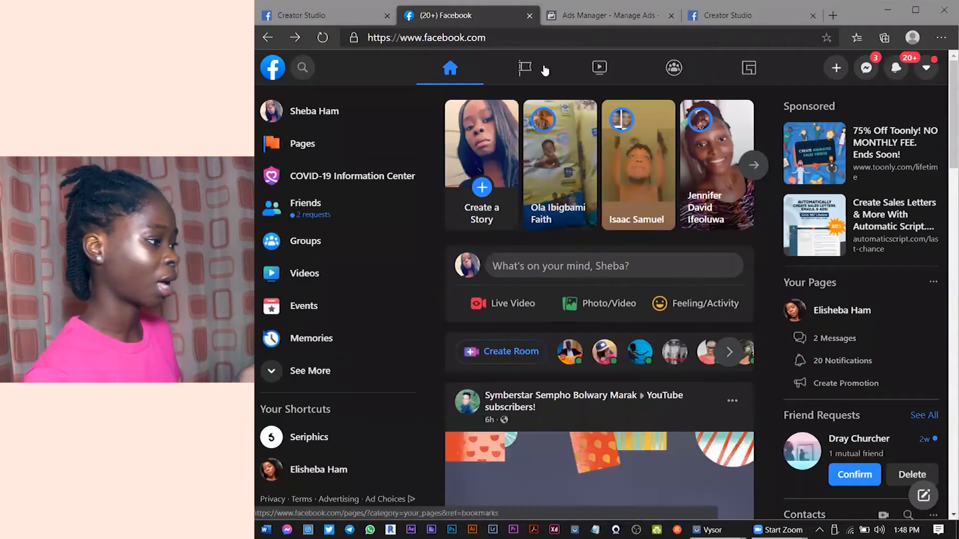
left_click(524, 70)
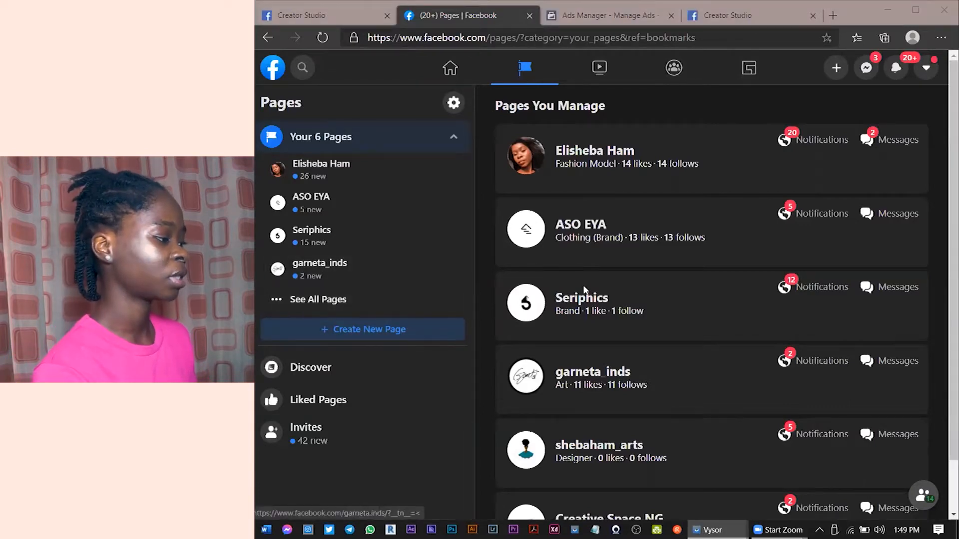
scroll(667, 276, "down", 1)
scroll(655, 281, "up", 1)
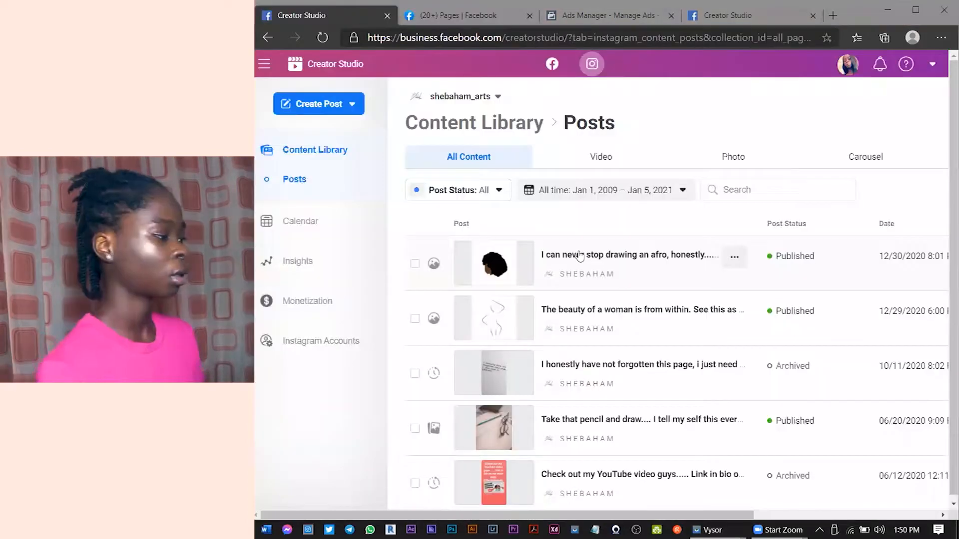
- Return to Creator Studio's content library and start a new Instagram Feed post for the third listed account
left_click(329, 107)
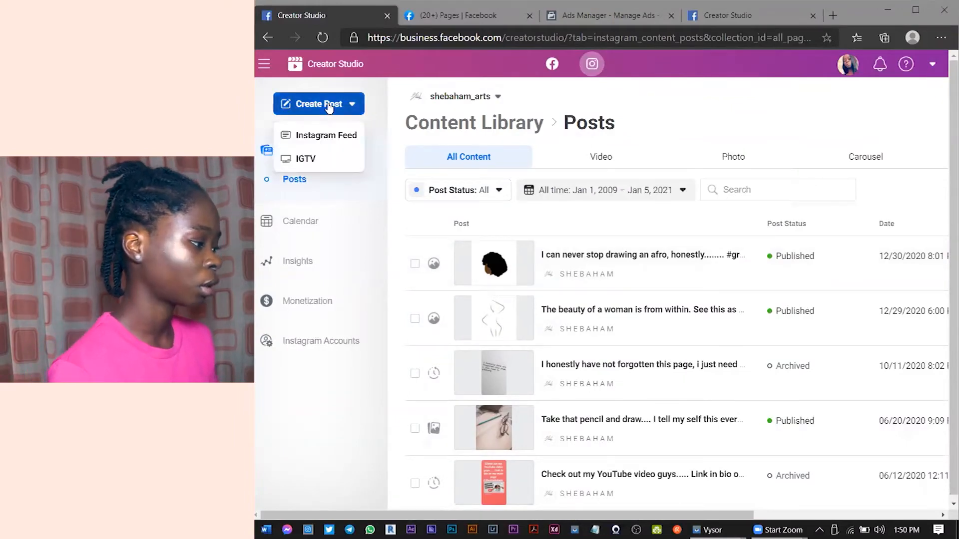
left_click(332, 135)
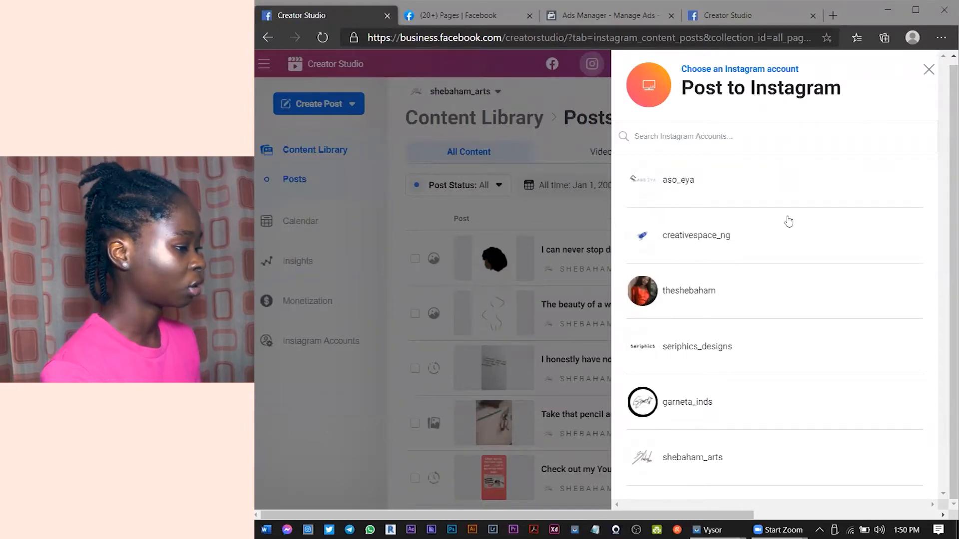
left_click(701, 315)
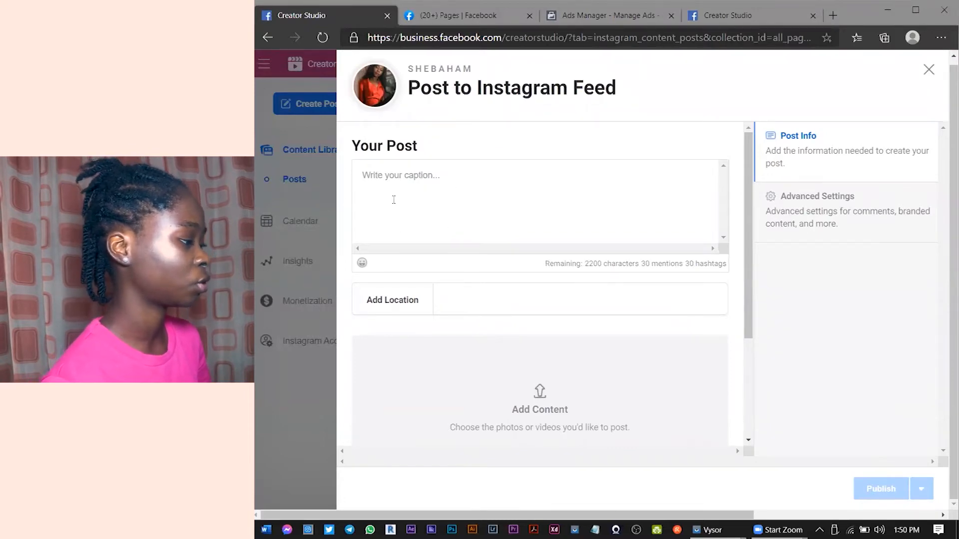
- Examine the post form's caption, location, content and Facebook cross-posting options
left_click(415, 226)
left_click(464, 295)
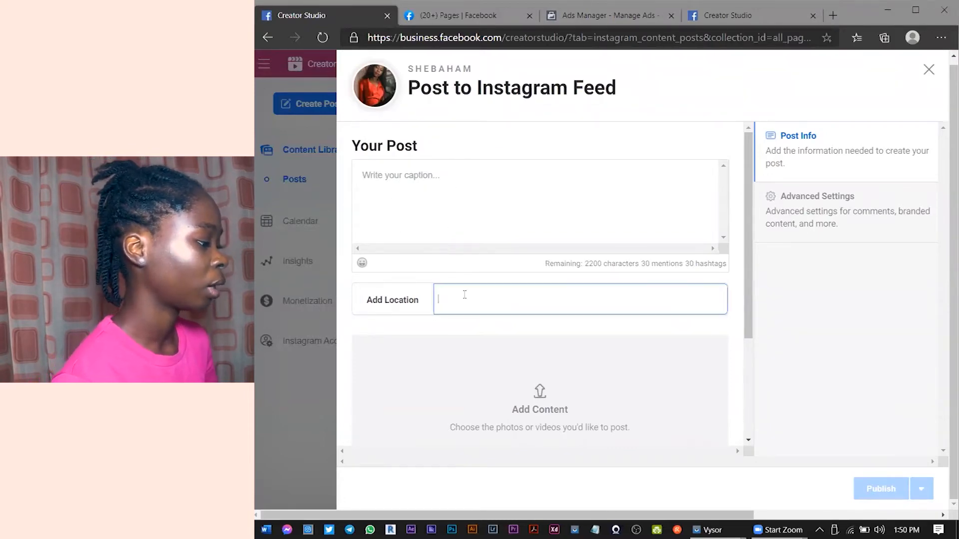
scroll(464, 296, "down", 1)
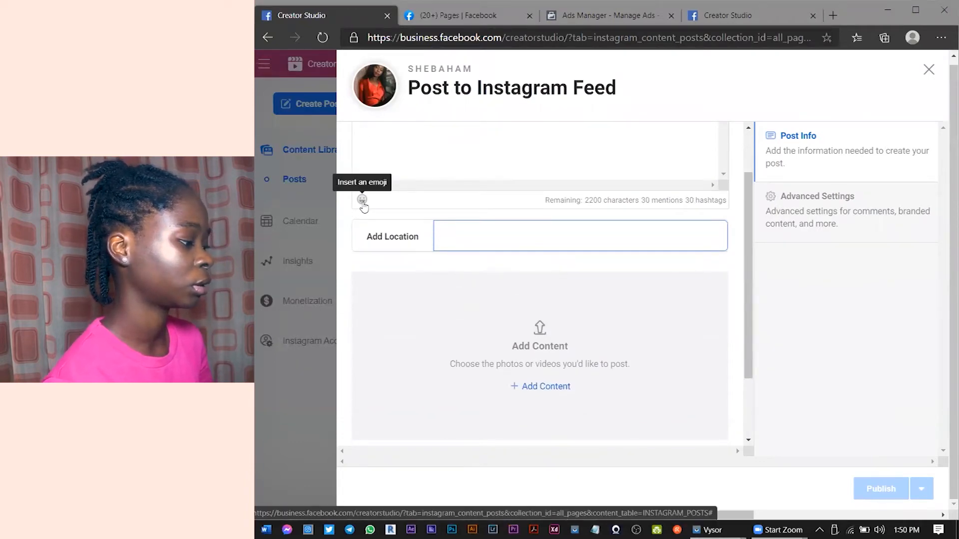
scroll(446, 305, "down", 1)
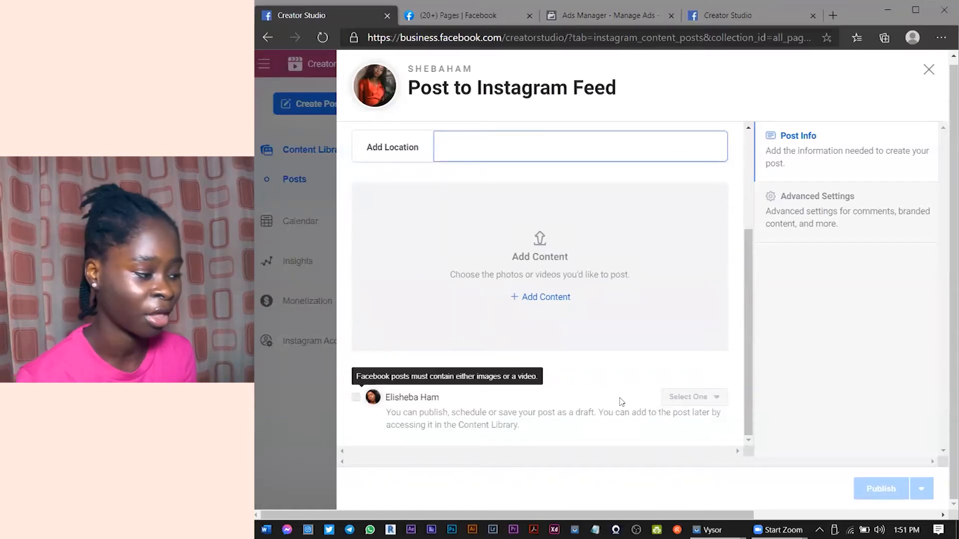
- Write the caption "Youtube tutorial" and set the post's location to Lagos State
scroll(621, 401, "up", 3)
left_click(463, 180)
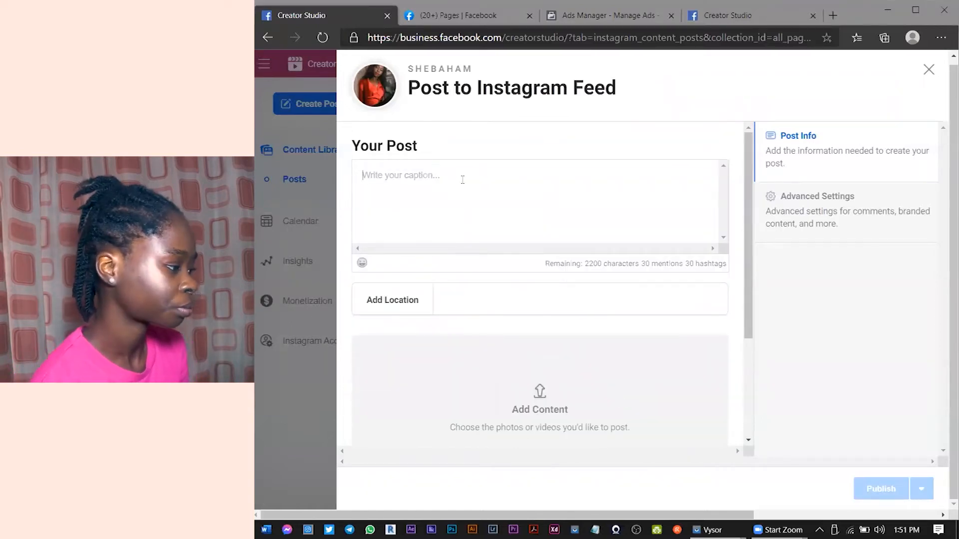
type("Youtube tutorial")
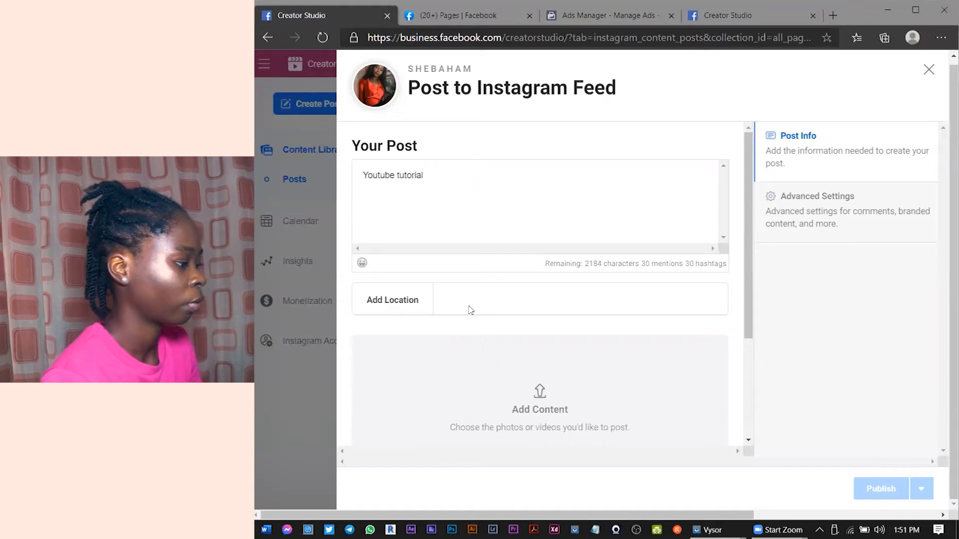
left_click(492, 301)
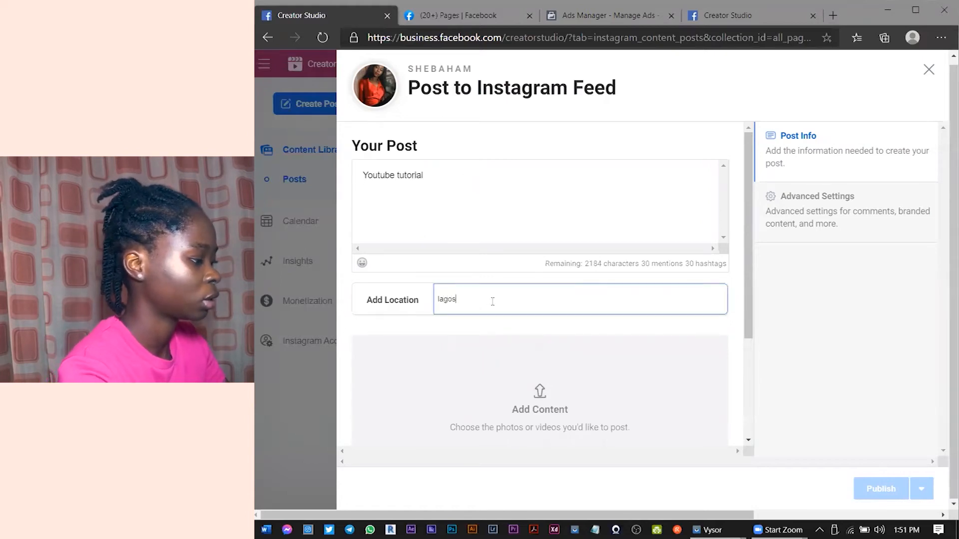
left_click(488, 346)
- Add the second "Cat Before Coffee After Coffee" image from the YT Thumbnails folder to the post through file upload
scroll(488, 330, "down", 1)
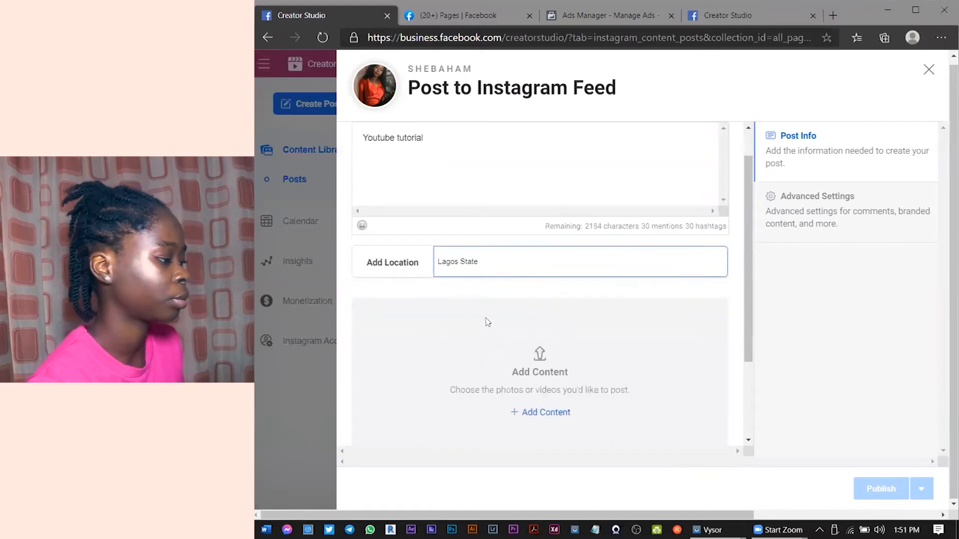
scroll(514, 290, "down", 1)
left_click(556, 361)
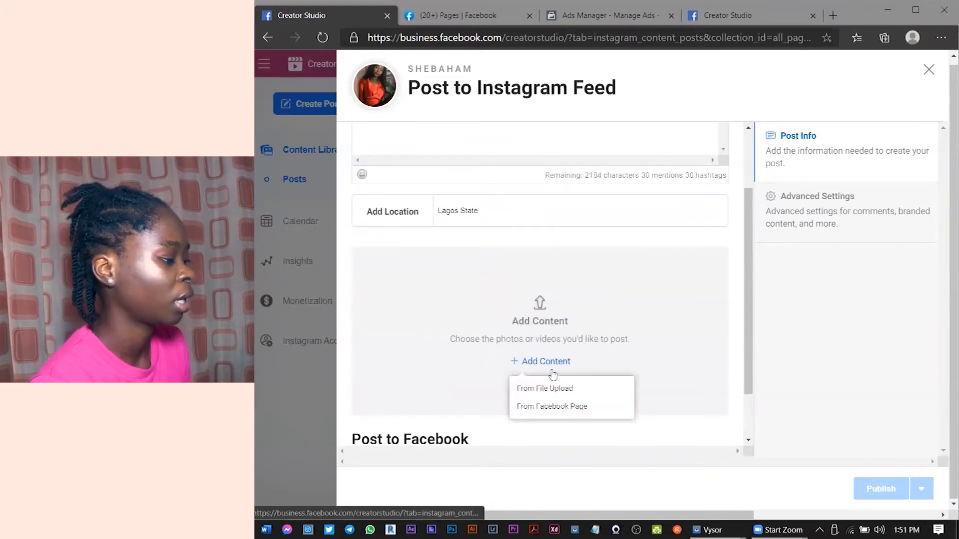
left_click(550, 389)
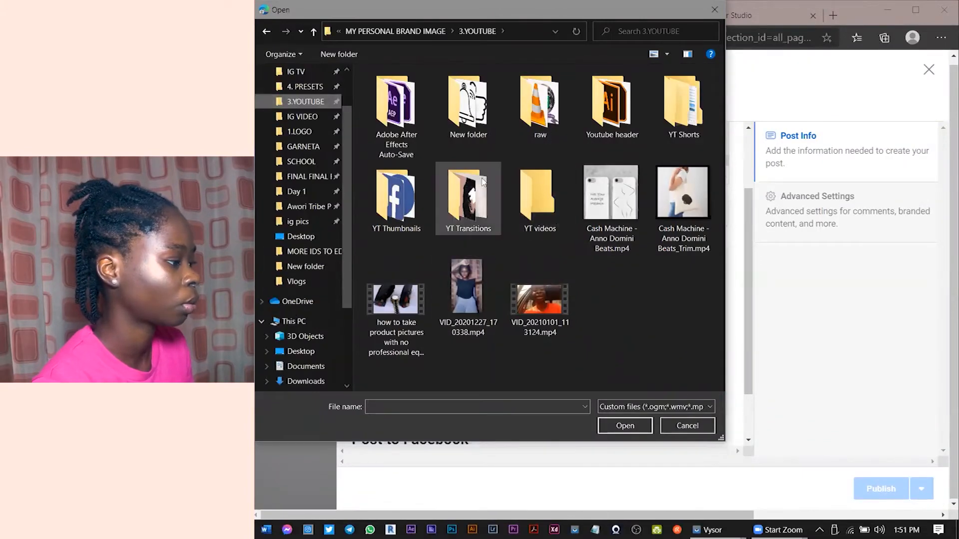
double_click(392, 215)
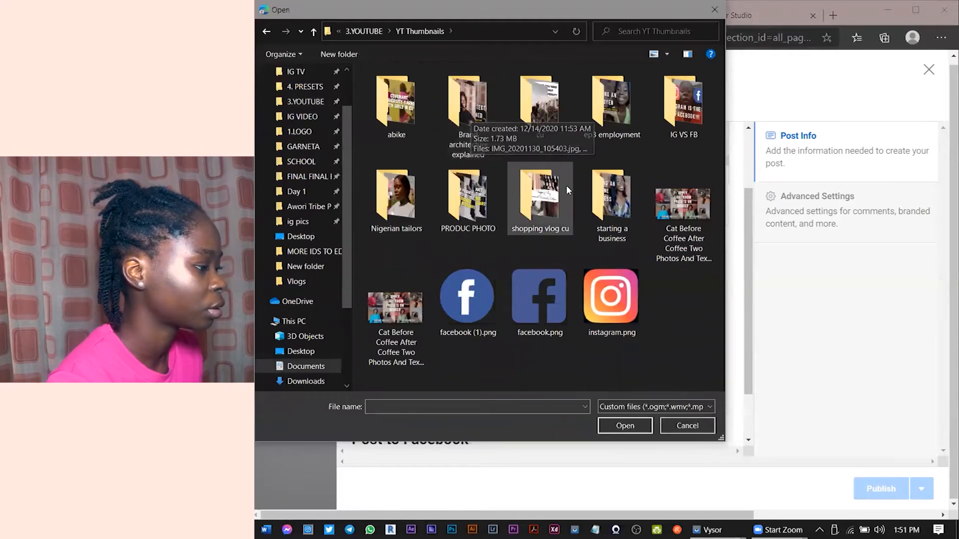
left_click(408, 303)
left_click(614, 419)
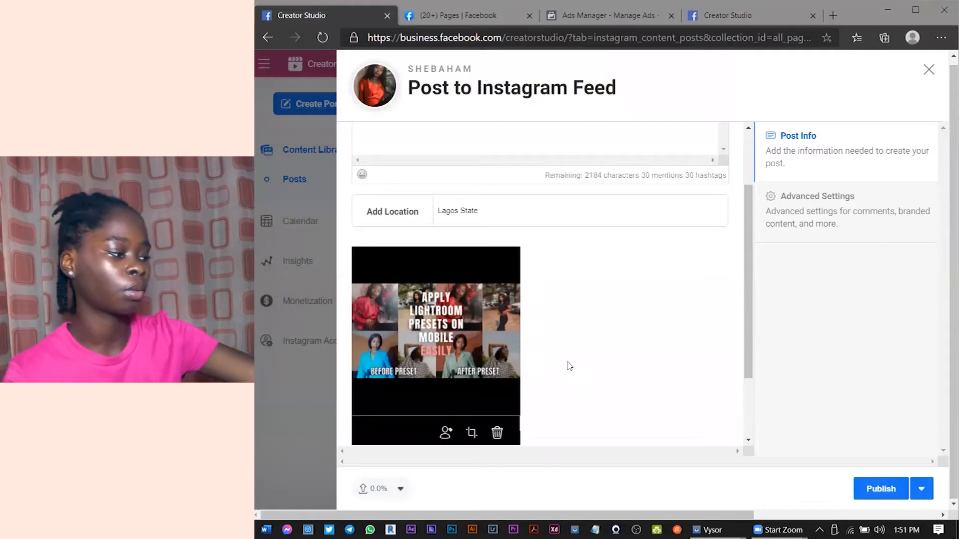
- Crop the uploaded photo to the Landscape format, shift the crop area slightly downward and save the edit
left_click(484, 419)
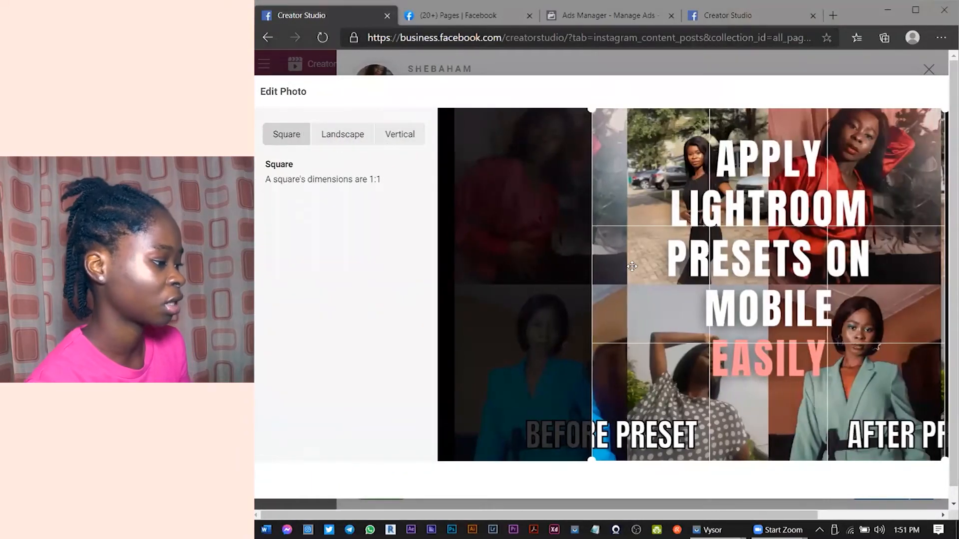
scroll(632, 266, "right", 3)
scroll(632, 266, "left", 1)
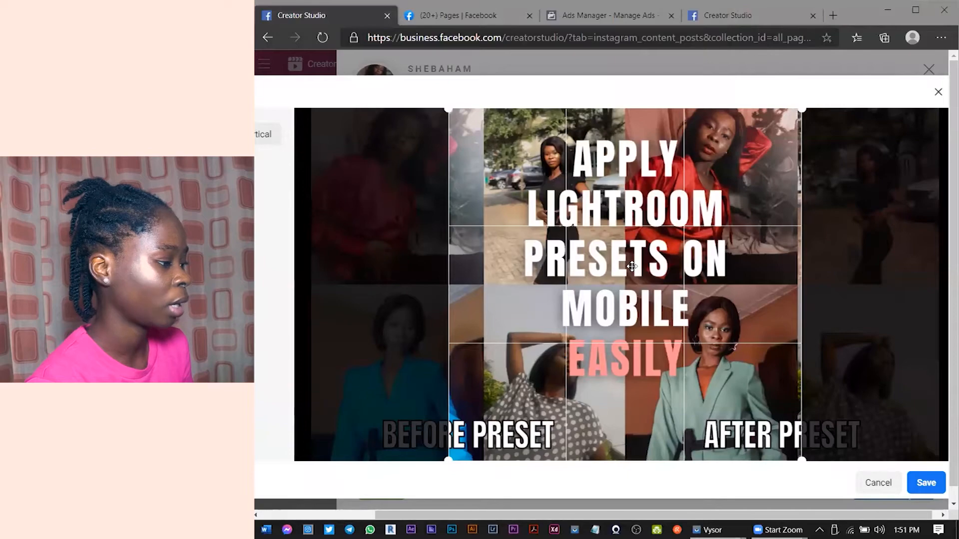
scroll(631, 266, "left", 5)
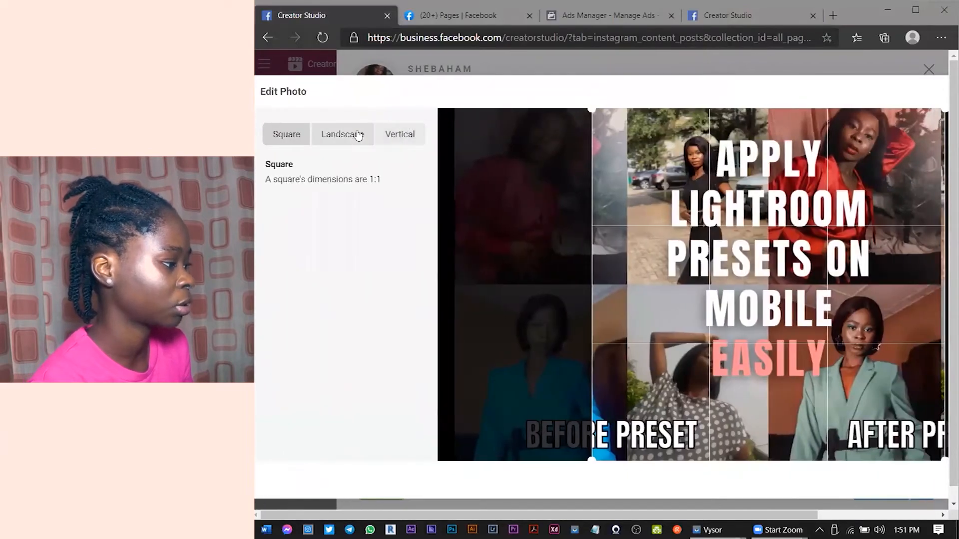
left_click(357, 135)
scroll(578, 207, "right", 3)
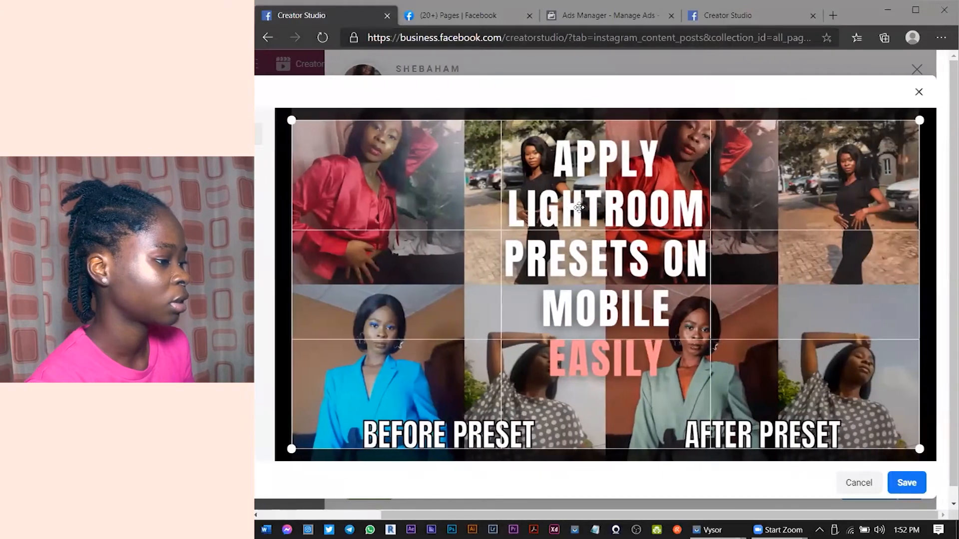
scroll(579, 207, "left", 1)
left_click_drag(579, 207, 579, 214)
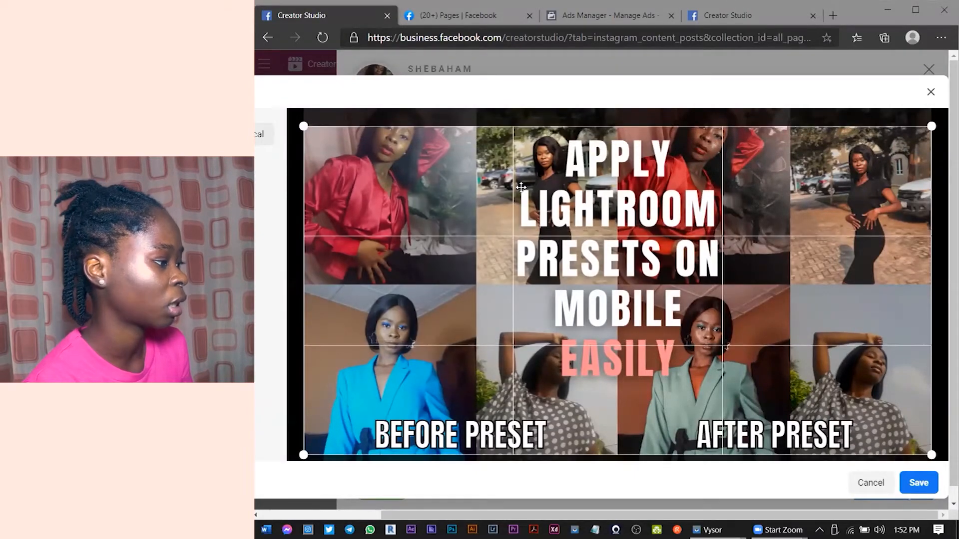
scroll(550, 200, "left", 5)
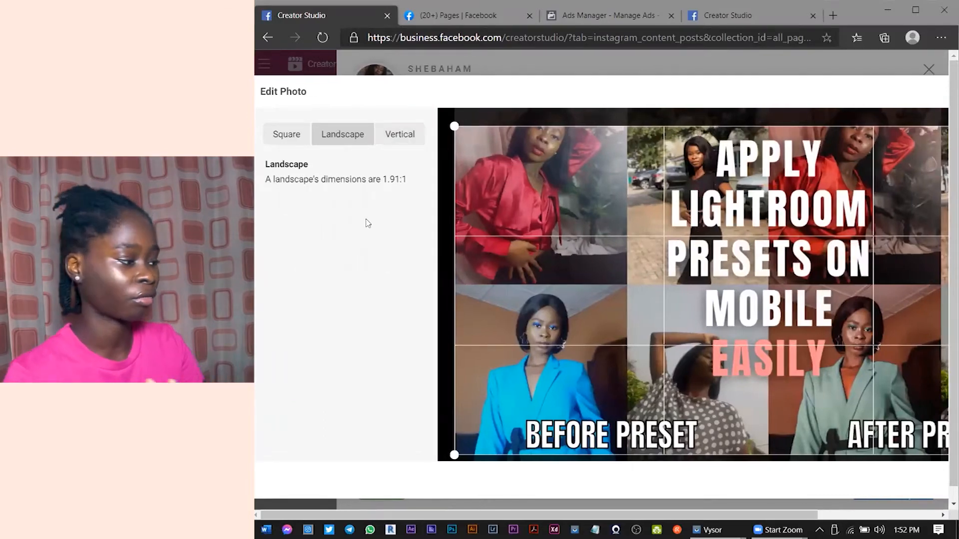
scroll(368, 224, "right", 5)
left_click(909, 481)
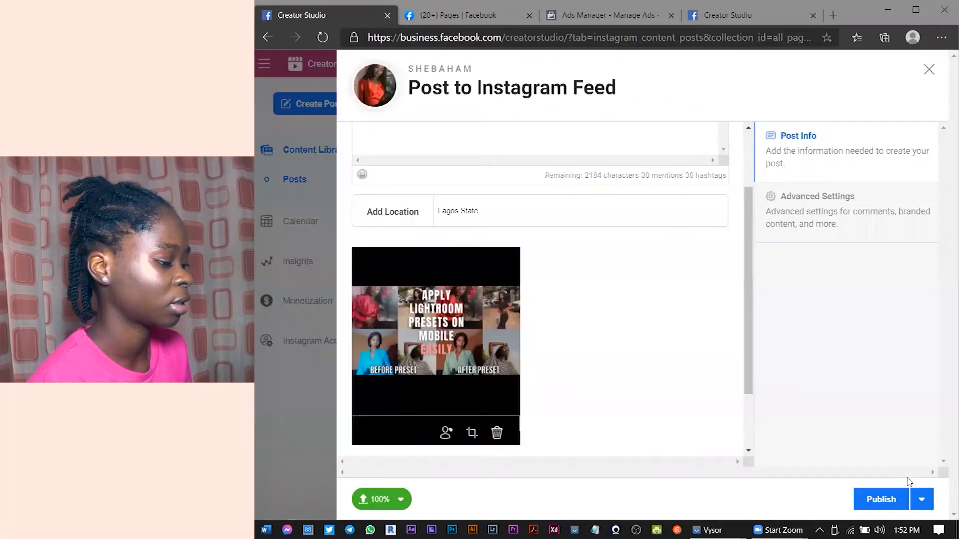
- Enable cross-posting of the Instagram post to the linked Facebook page
scroll(649, 343, "down", 2)
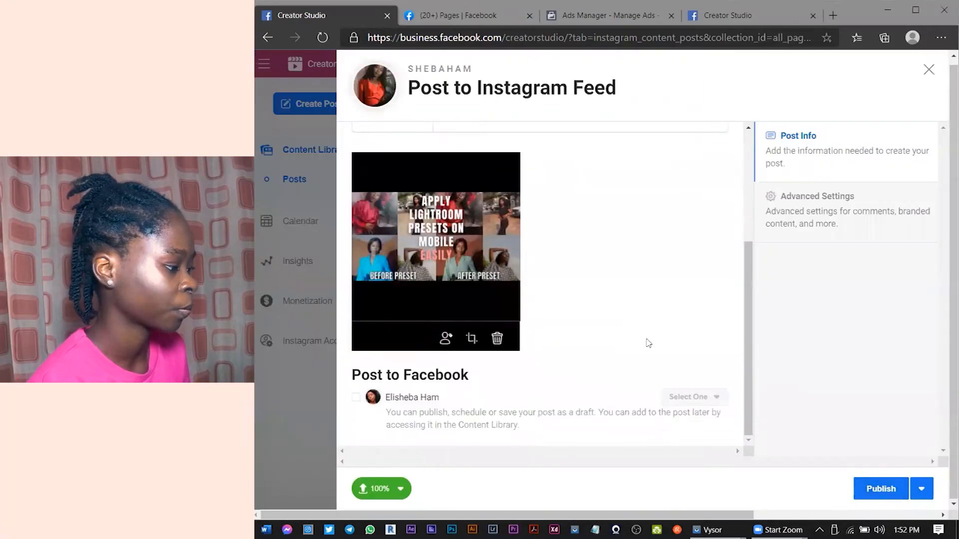
left_click(356, 399)
scroll(664, 336, "up", 4)
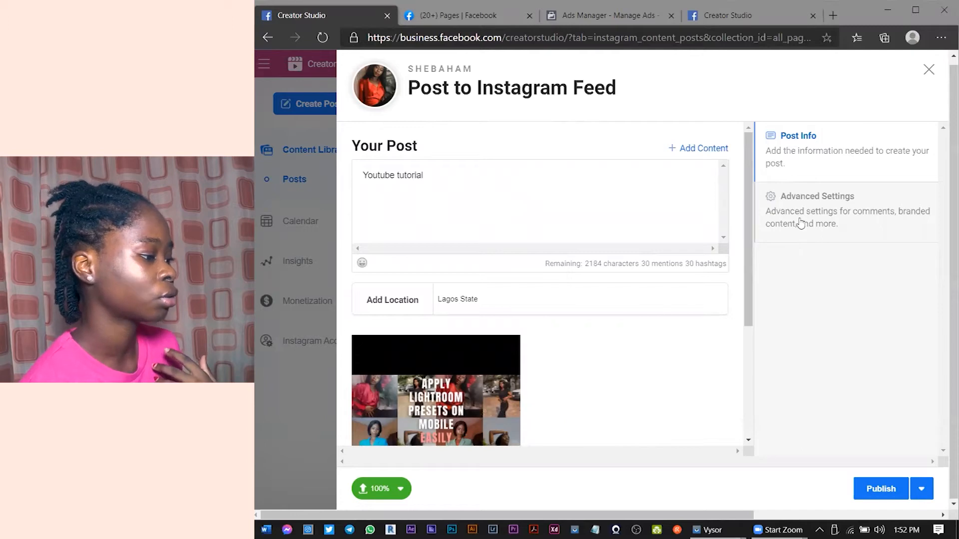
left_click(457, 173)
type("@ga")
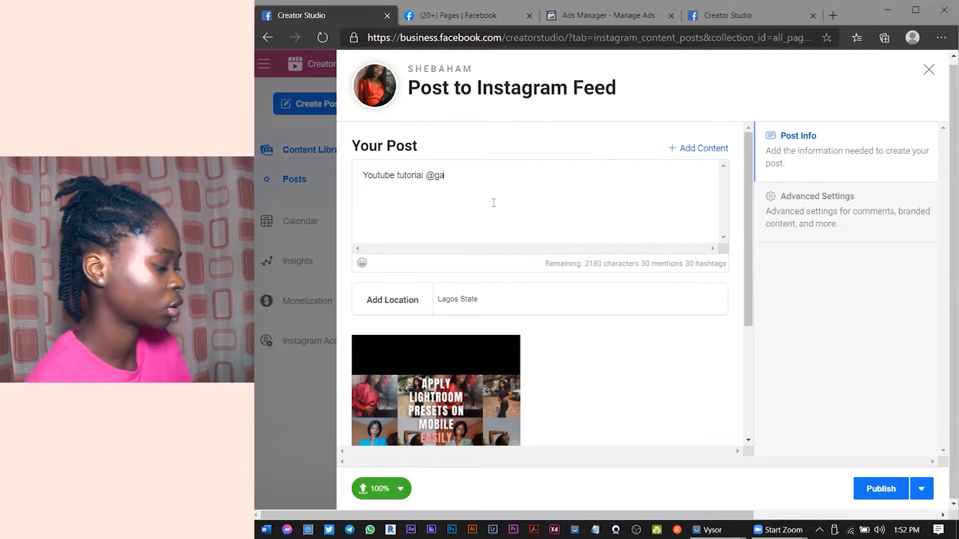
type("rnet")
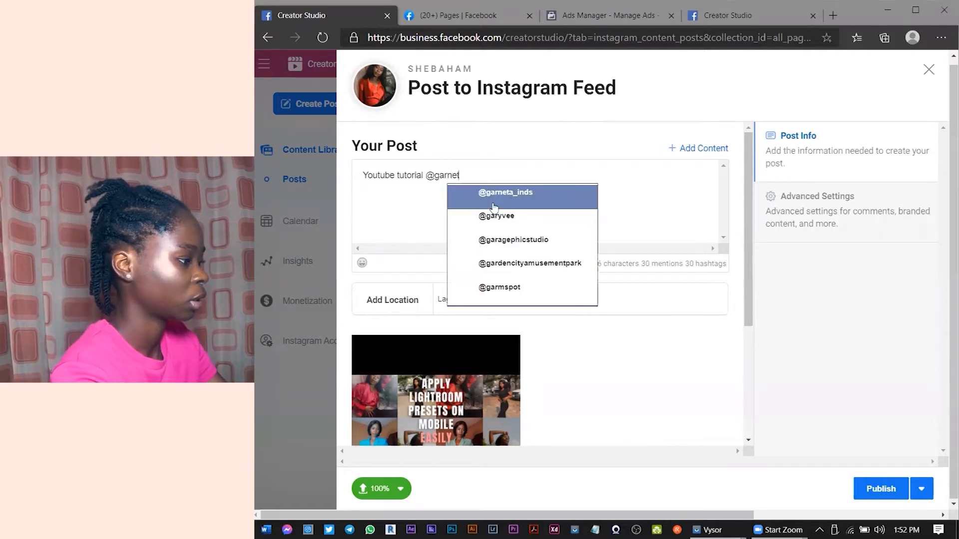
left_click(520, 203)
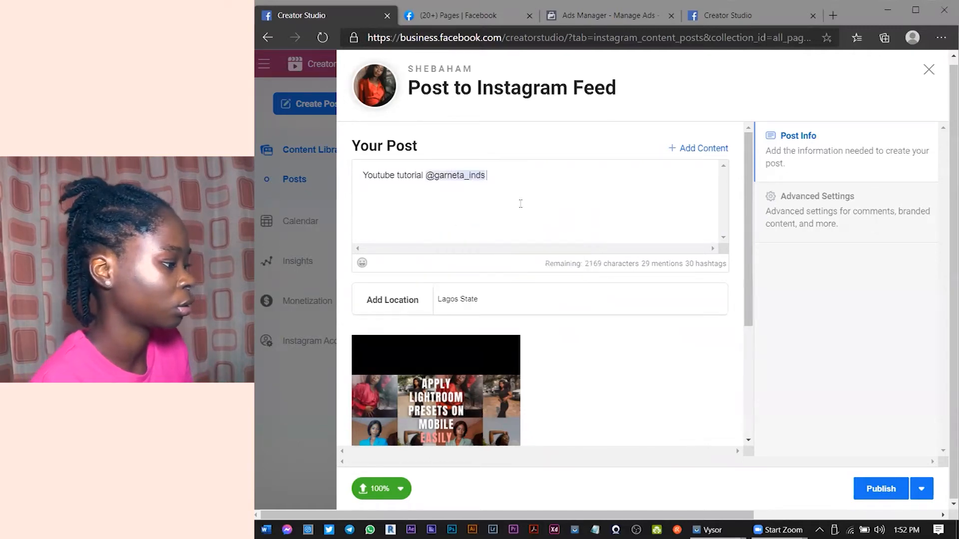
- Examine the post's advanced settings for comments, branded content and accessibility, and review the post info again
left_click(816, 213)
scroll(484, 265, "down", 2)
scroll(484, 265, "up", 3)
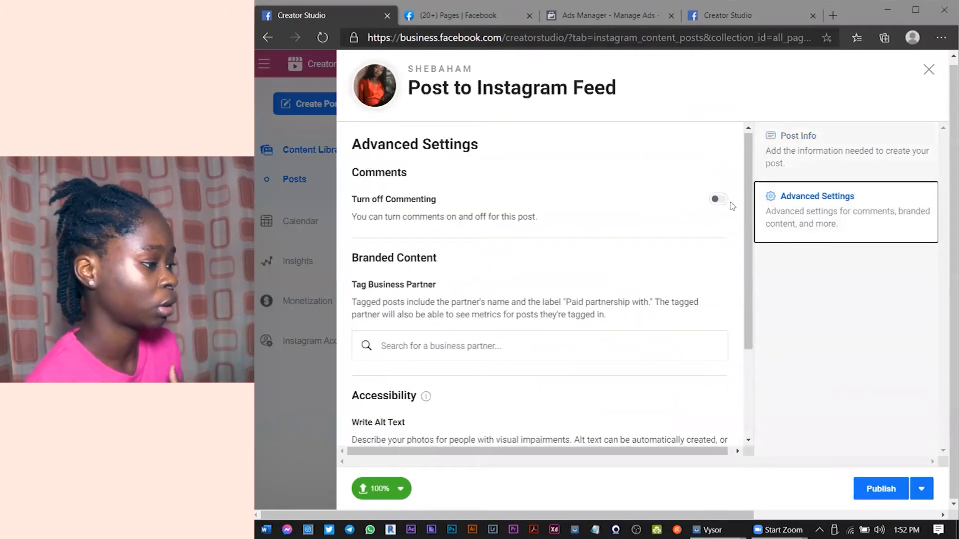
left_click(826, 164)
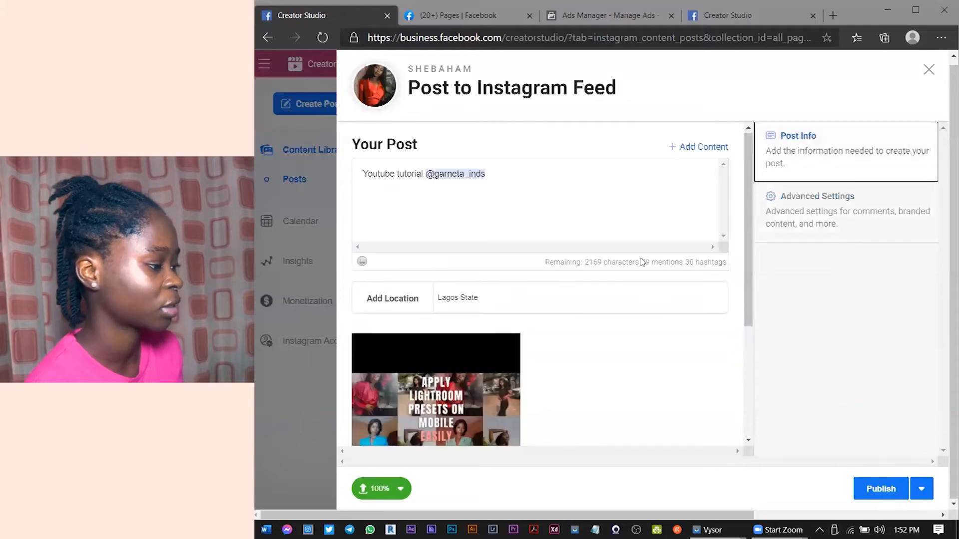
scroll(624, 285, "down", 3)
scroll(616, 310, "up", 4)
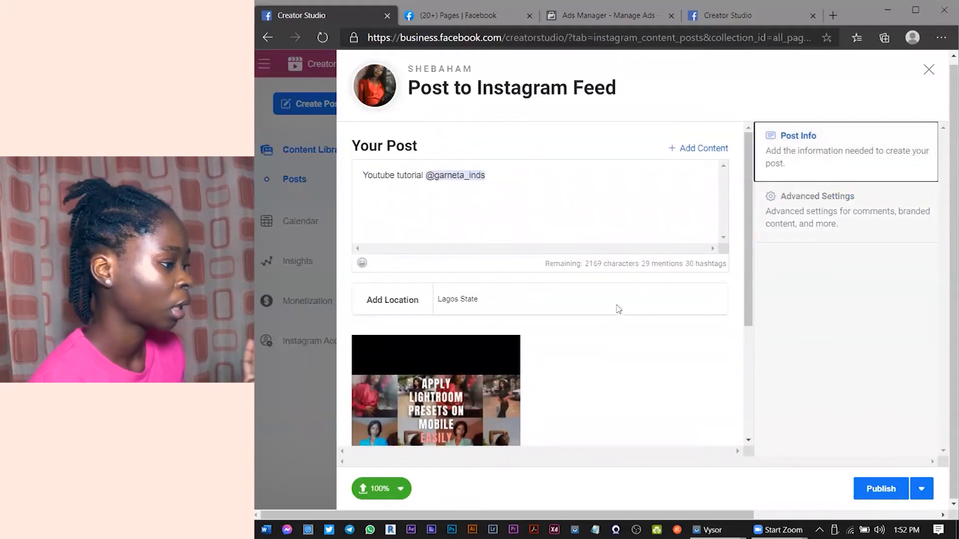
- Try placing a people tag on the uploaded photo, discard the empty tag and return to the post form
scroll(649, 302, "down", 3)
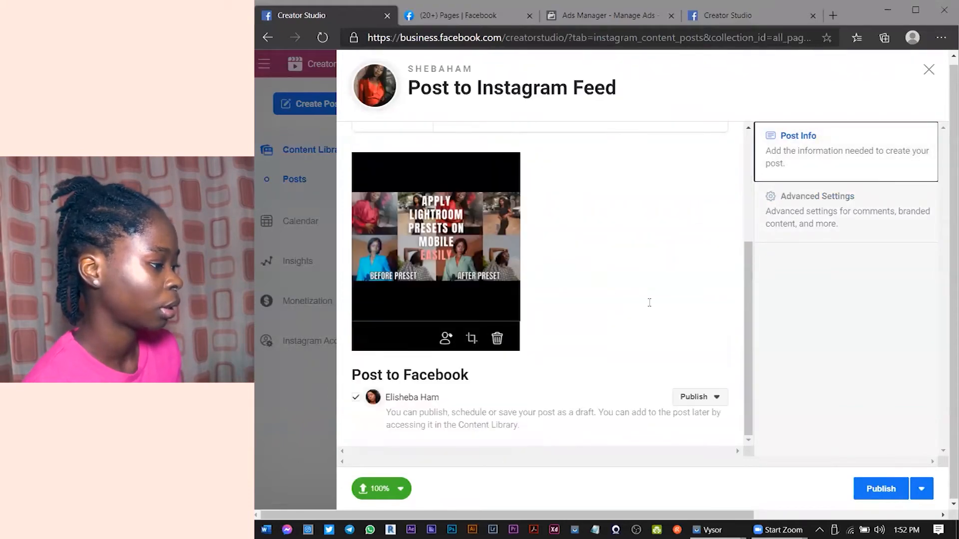
left_click(446, 338)
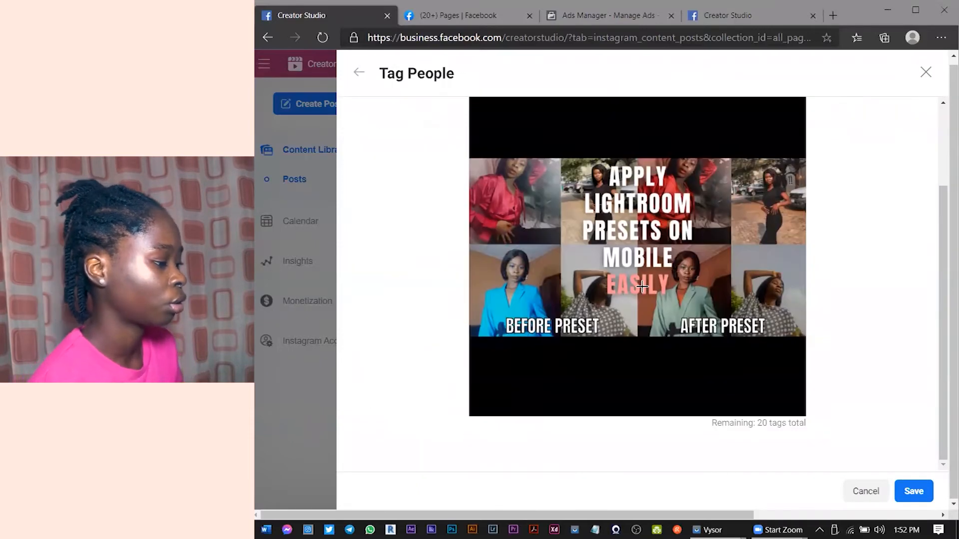
left_click(689, 216)
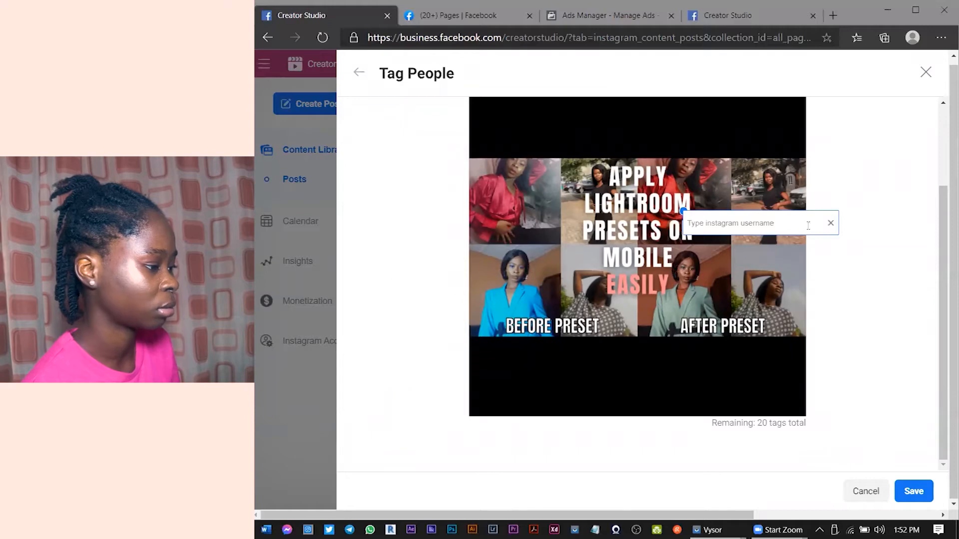
left_click(831, 224)
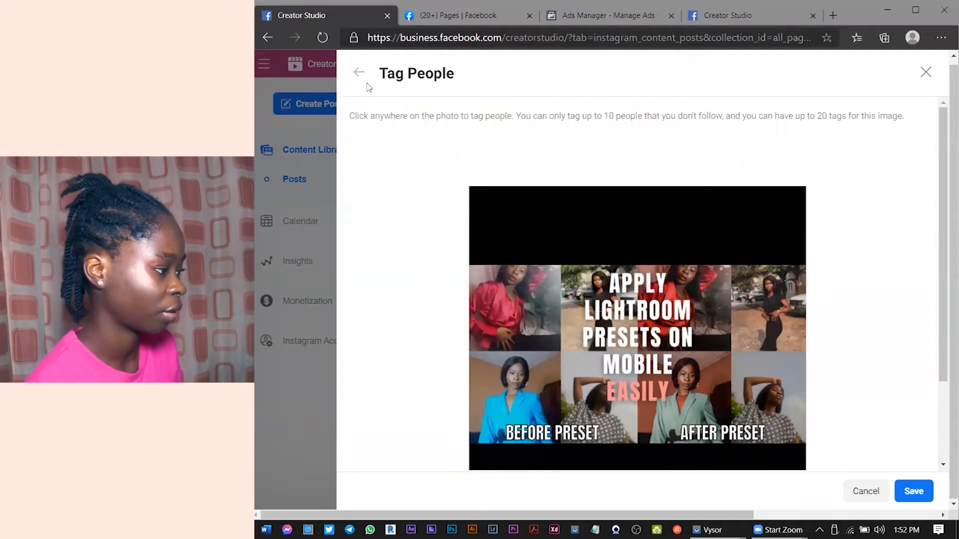
left_click(359, 73)
- Set the Facebook cross-post to Schedule for Jan 5, 2021 at 9:50 PM, checking the date calendar
scroll(498, 241, "down", 3)
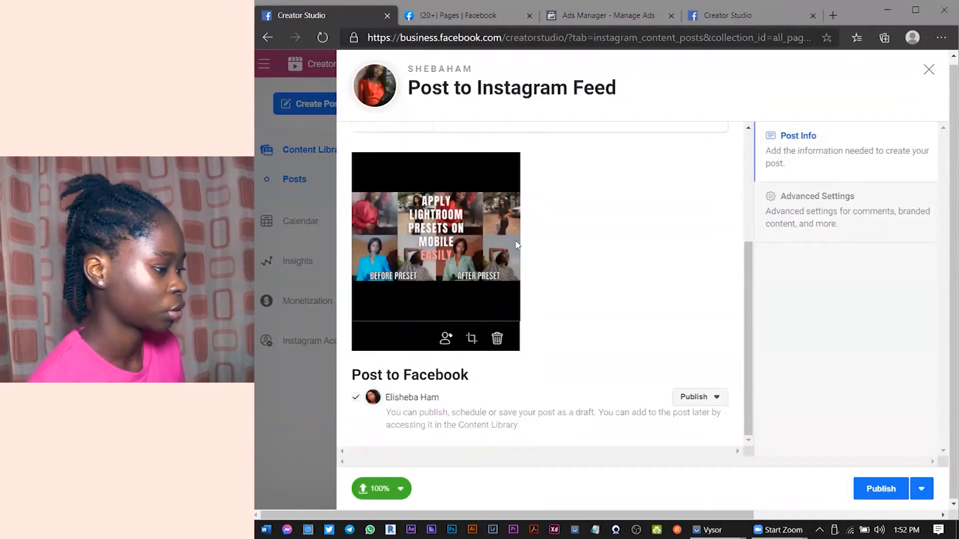
scroll(549, 325, "up", 3)
scroll(571, 276, "down", 3)
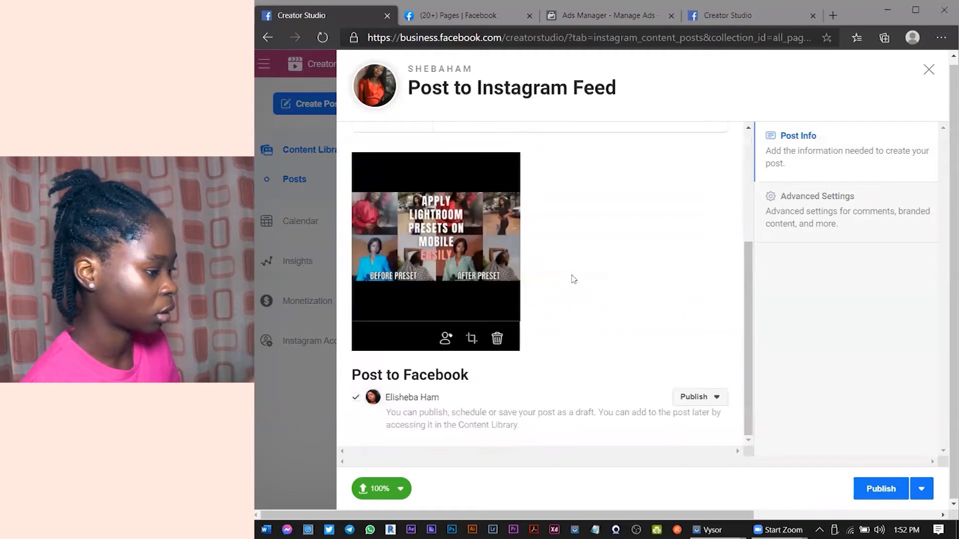
left_click(716, 397)
left_click(587, 366)
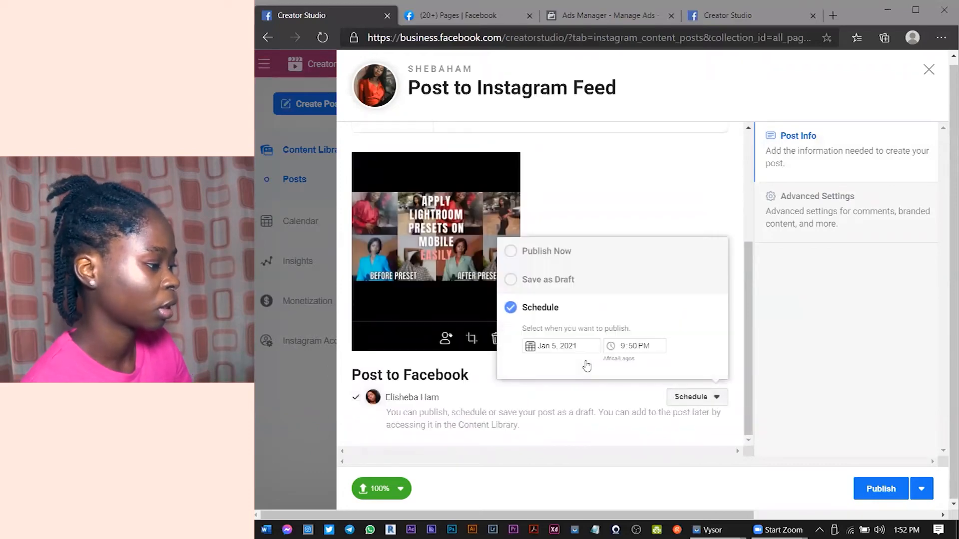
left_click(562, 345)
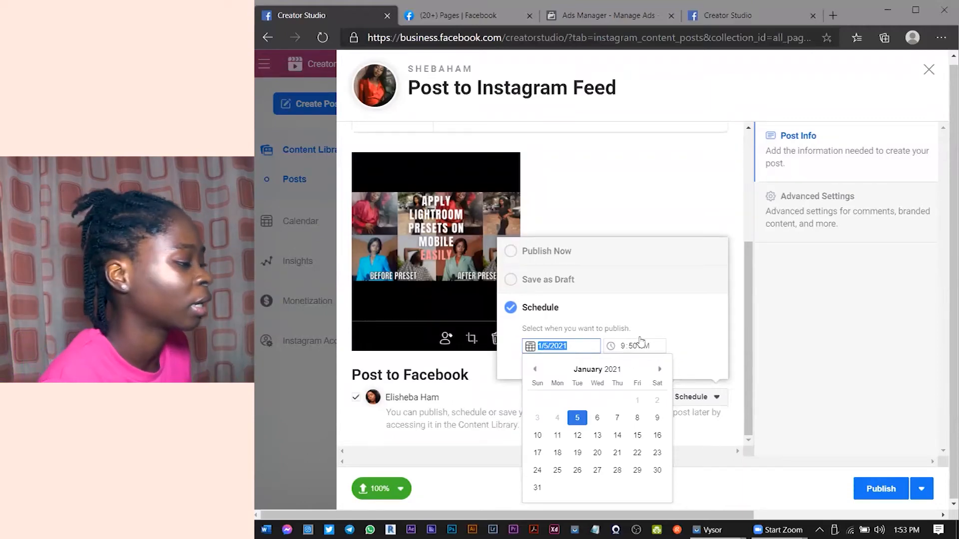
left_click(732, 387)
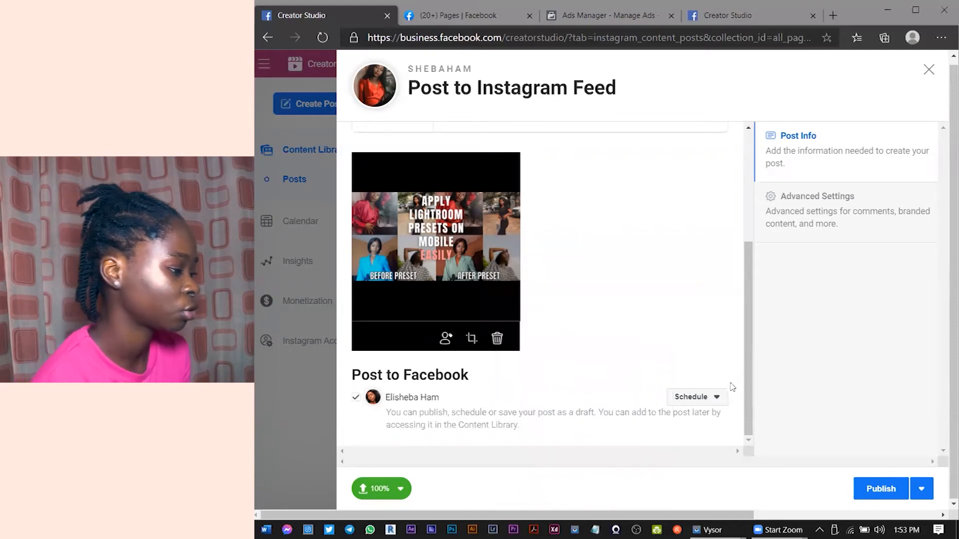
- Set the Instagram post to Schedule for Jan 5, 2021 and open its publishing time for editing
left_click(922, 489)
left_click(805, 434)
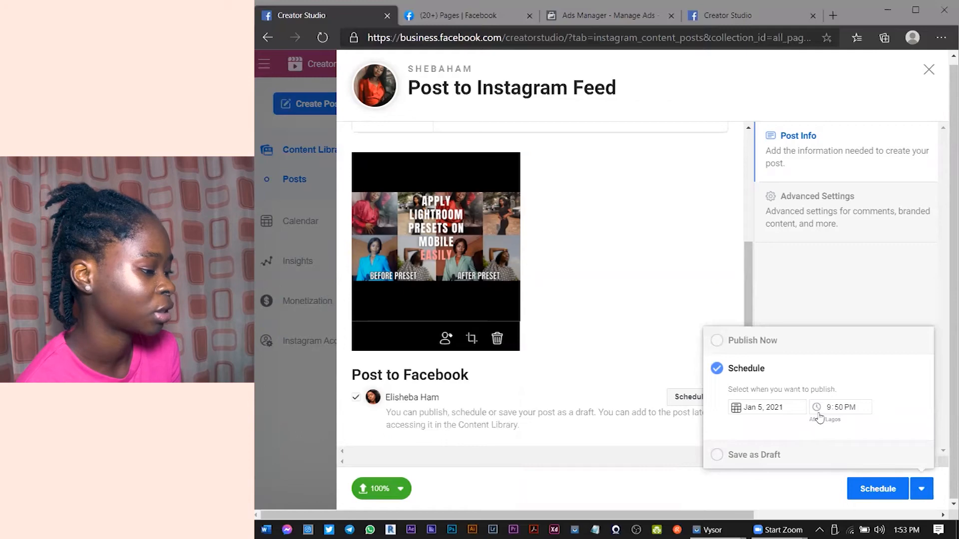
left_click(835, 408)
left_click(836, 409)
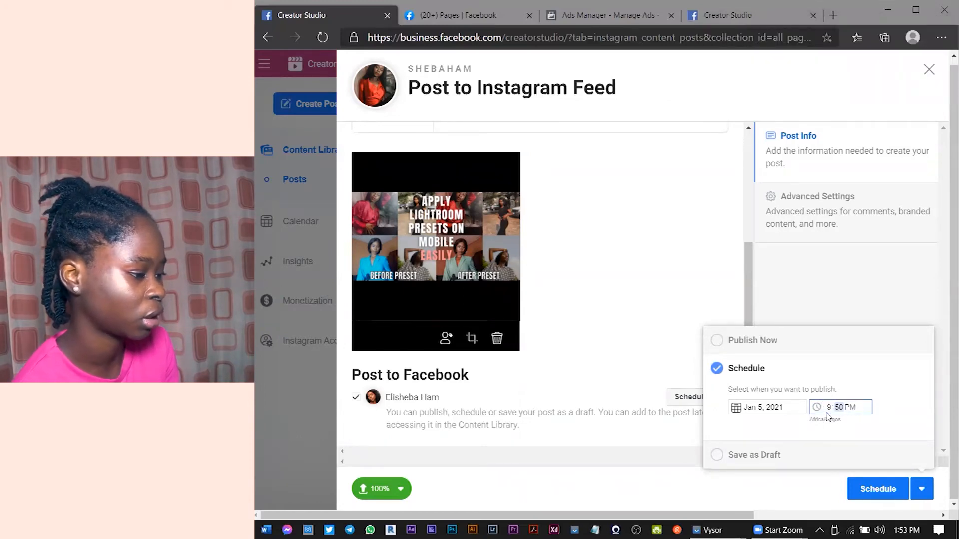